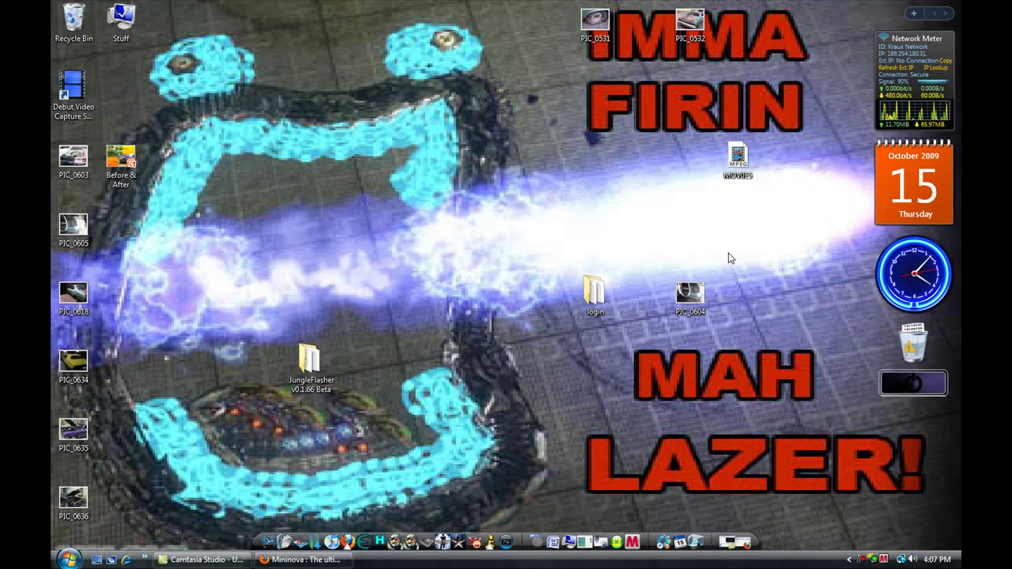
Step: Bring Firefox forward and scroll through the Mininova page
click(304, 560)
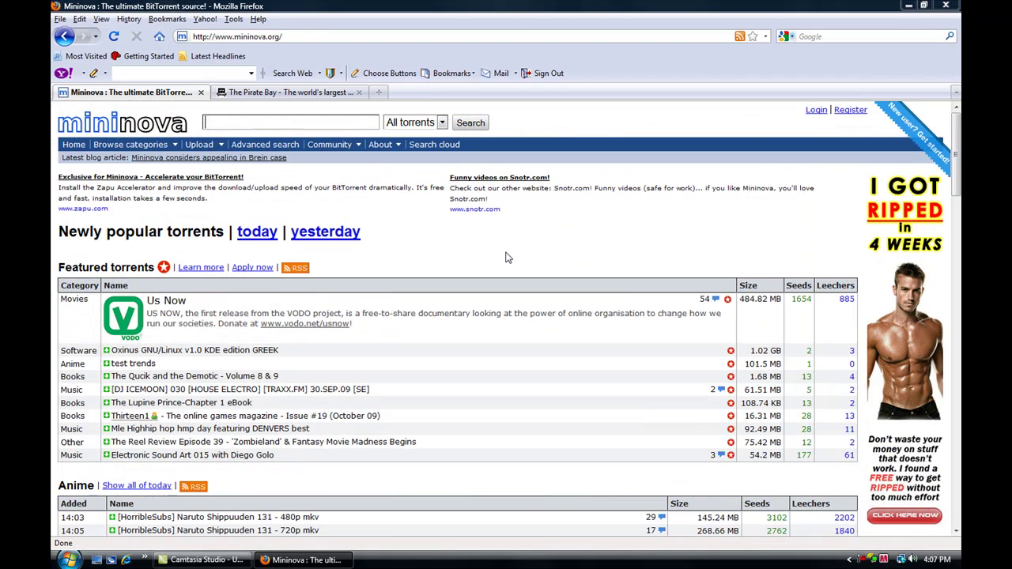
scroll(325, 208, down, 10)
scroll(316, 218, up, 5)
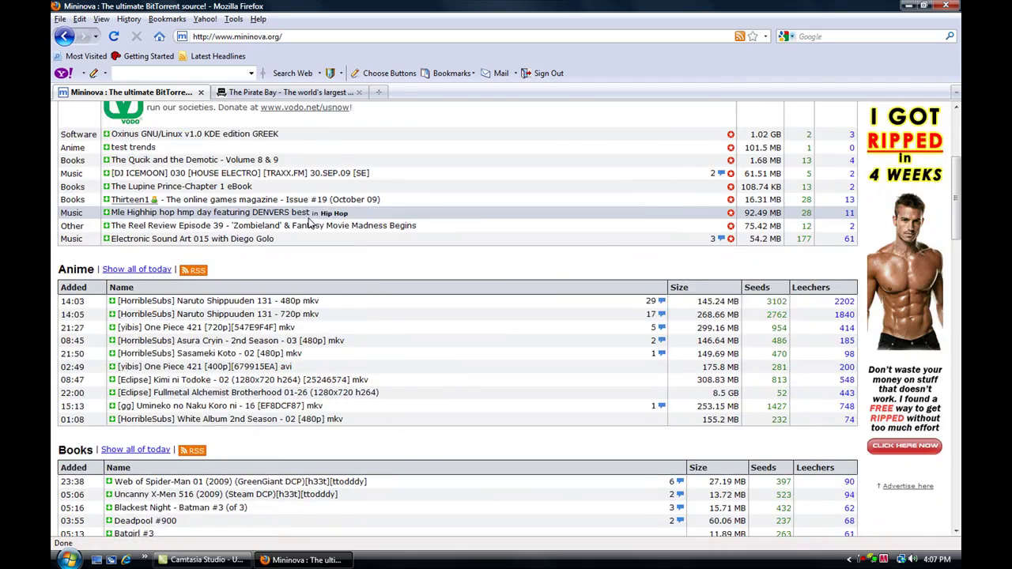
scroll(310, 225, up, 5)
scroll(310, 224, up, 1)
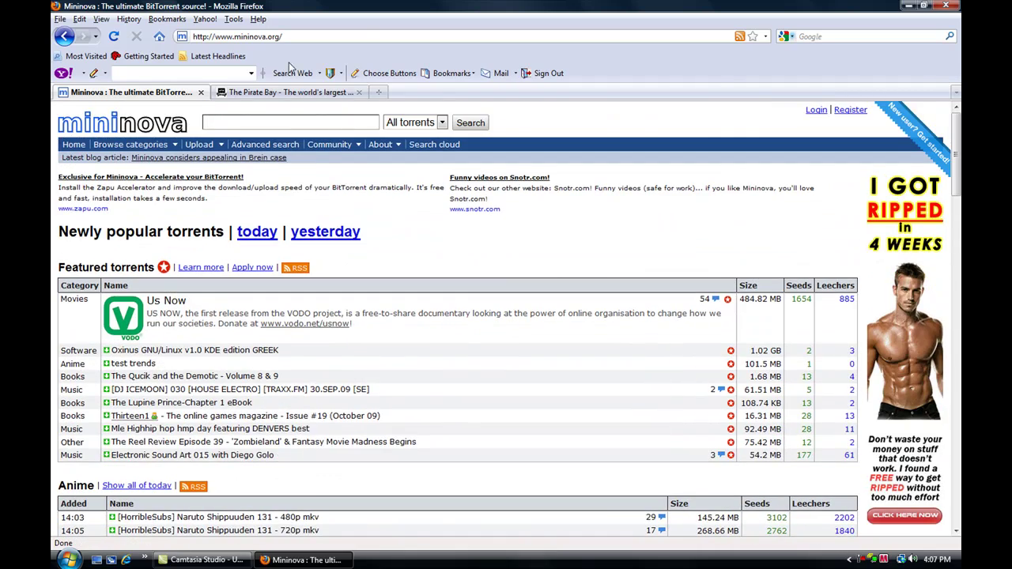
Step: Switch between the Pirate Bay results and Mininova home, ending on the Halo 3 ODST results
click(261, 92)
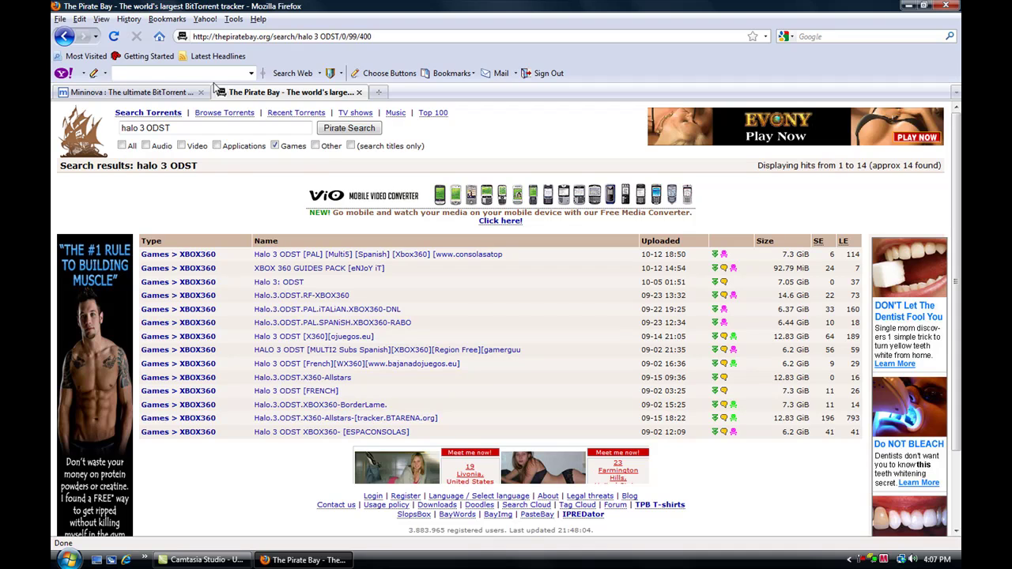
click(99, 91)
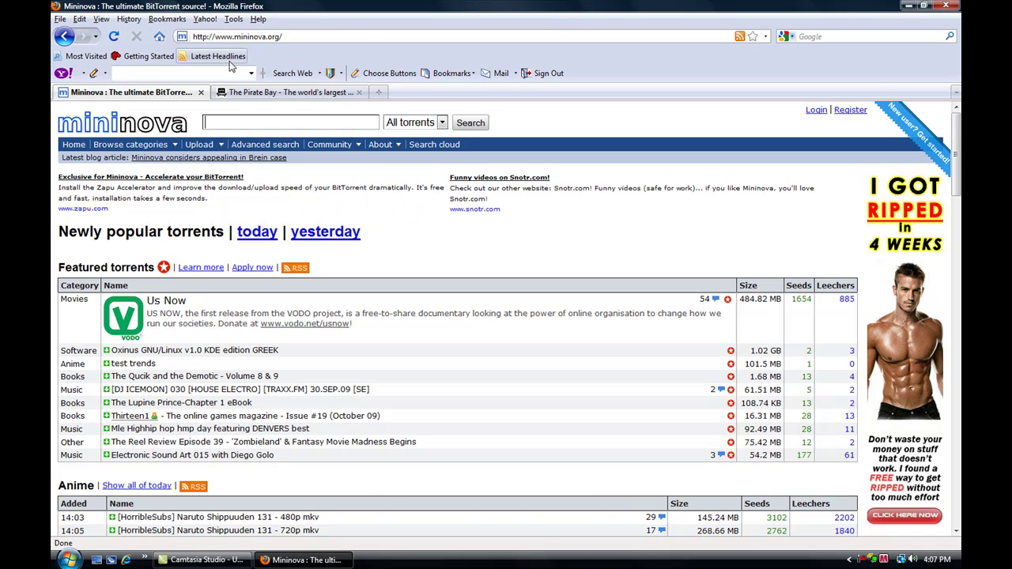
click(289, 93)
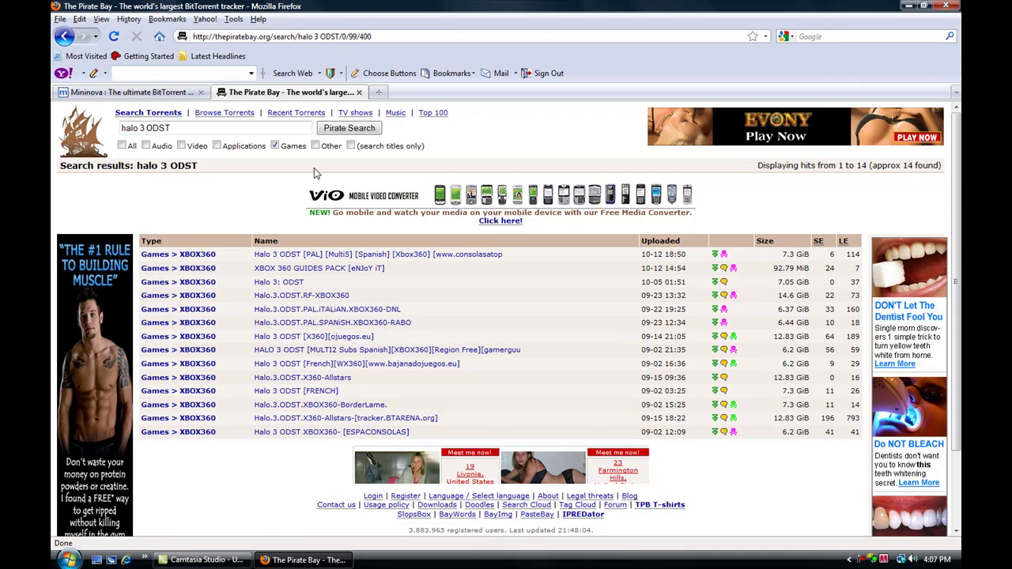
scroll(294, 229, down, 5)
scroll(295, 229, up, 5)
Step: Minimize and restore the recorder and Firefox windows, leaving Firefox on the Pirate Bay results
click(309, 560)
click(202, 560)
click(202, 560)
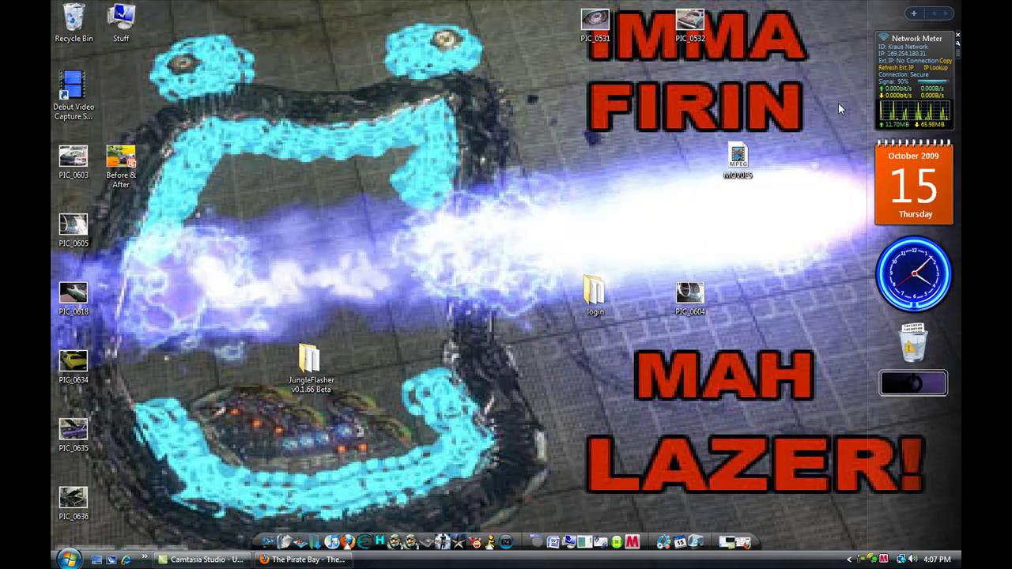
click(202, 560)
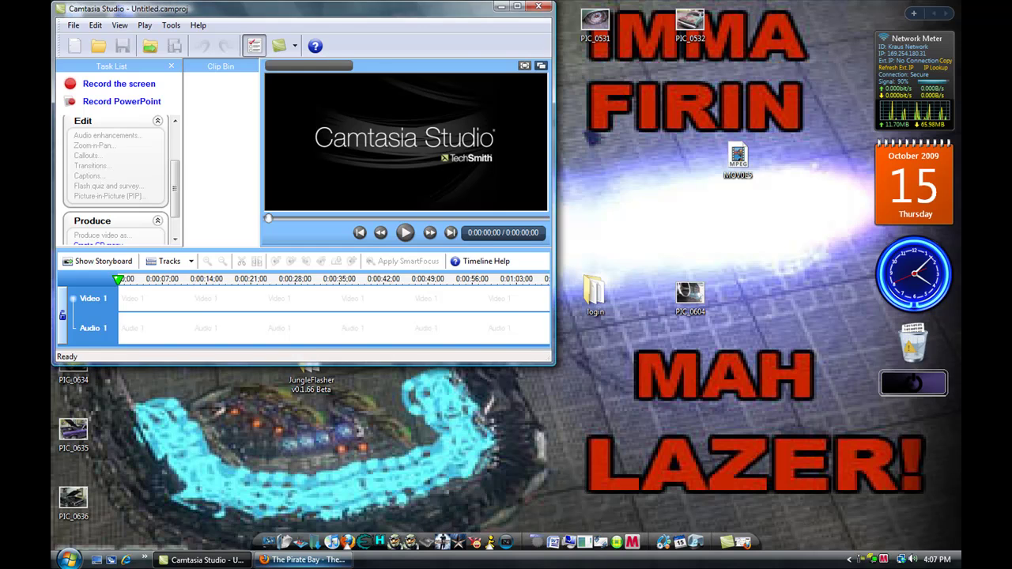
click(202, 560)
click(309, 560)
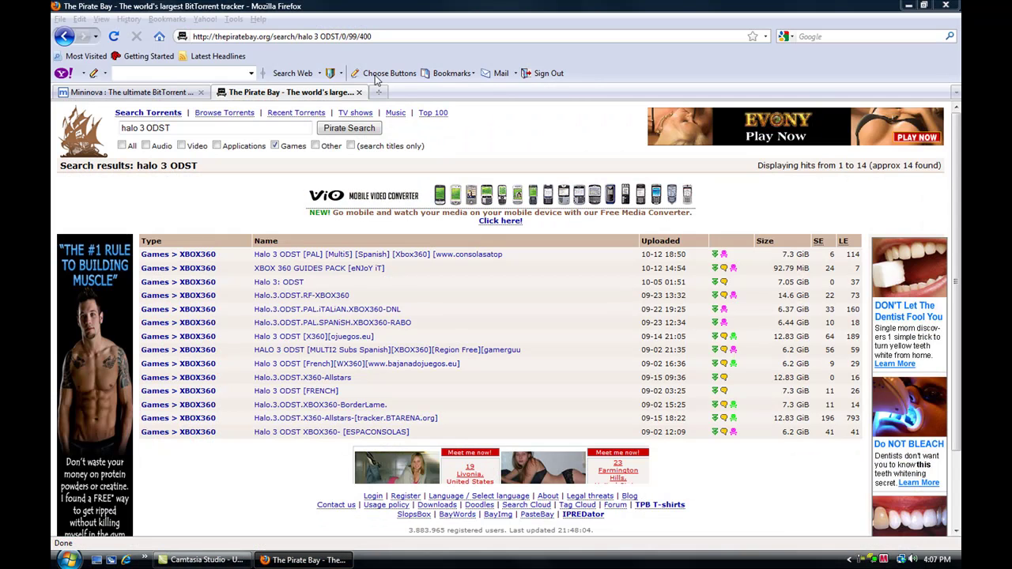
click(379, 92)
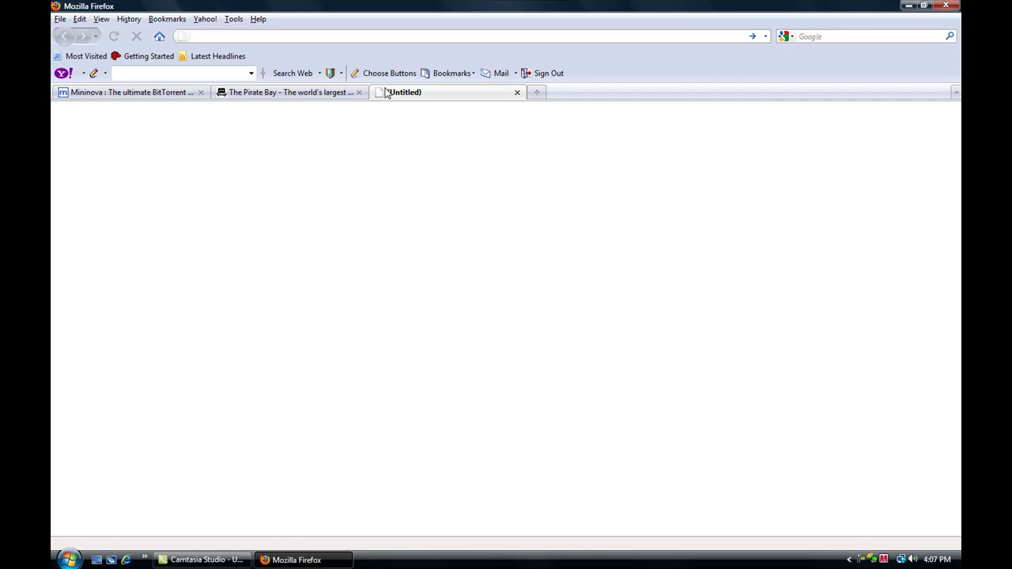
text(www)
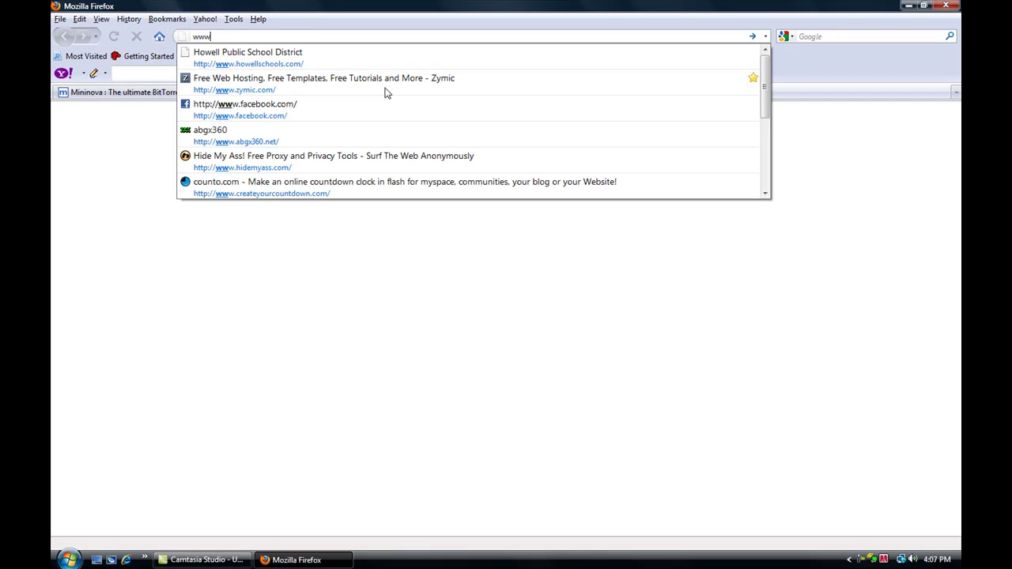
text(.ab)
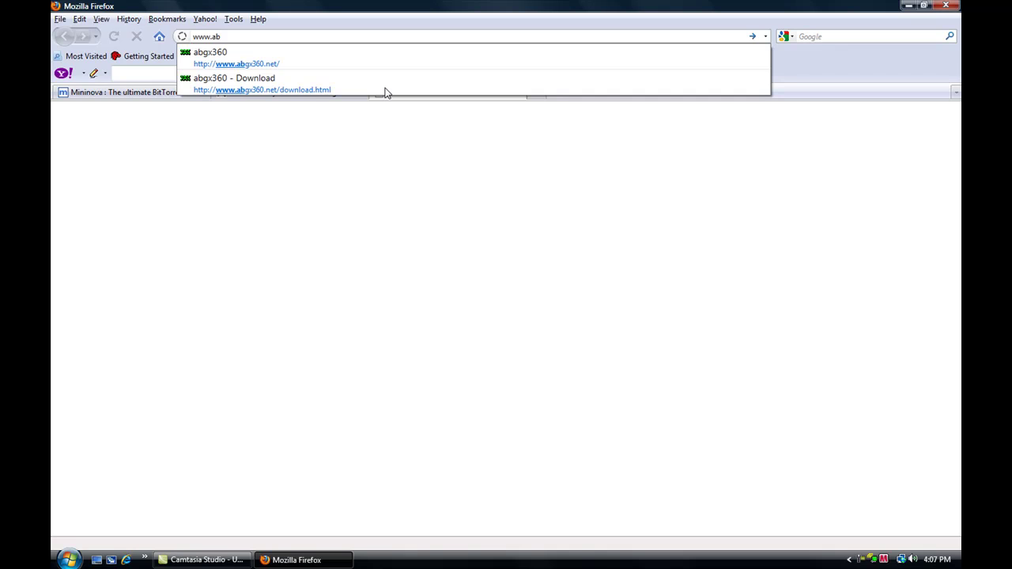
text(gx360.com)
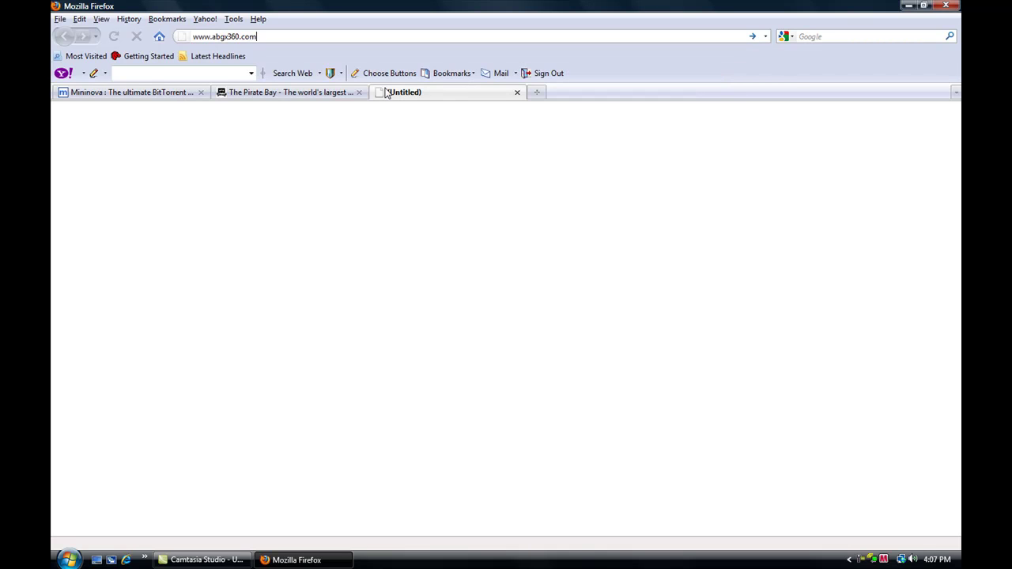
key(Return)
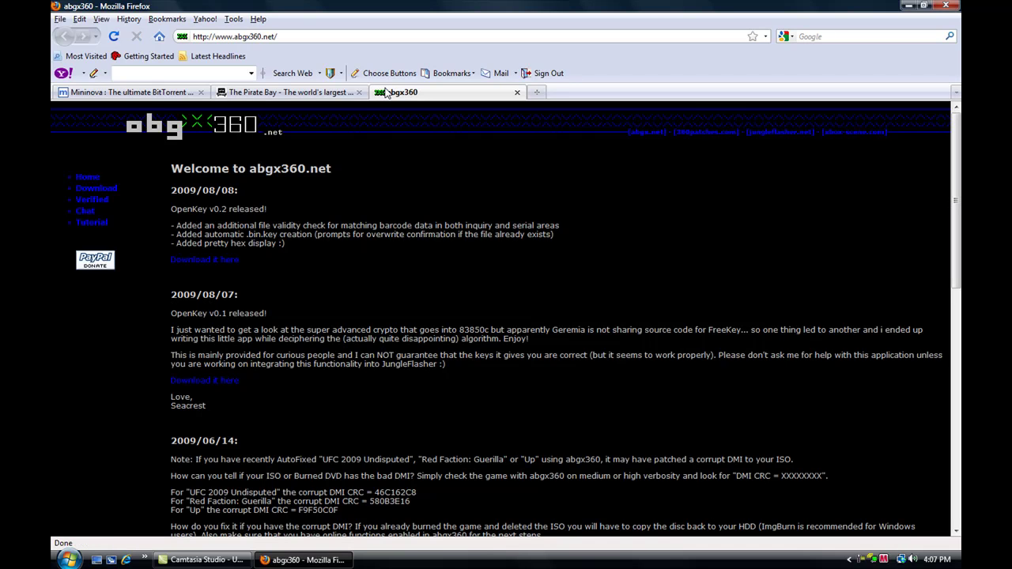
click(97, 191)
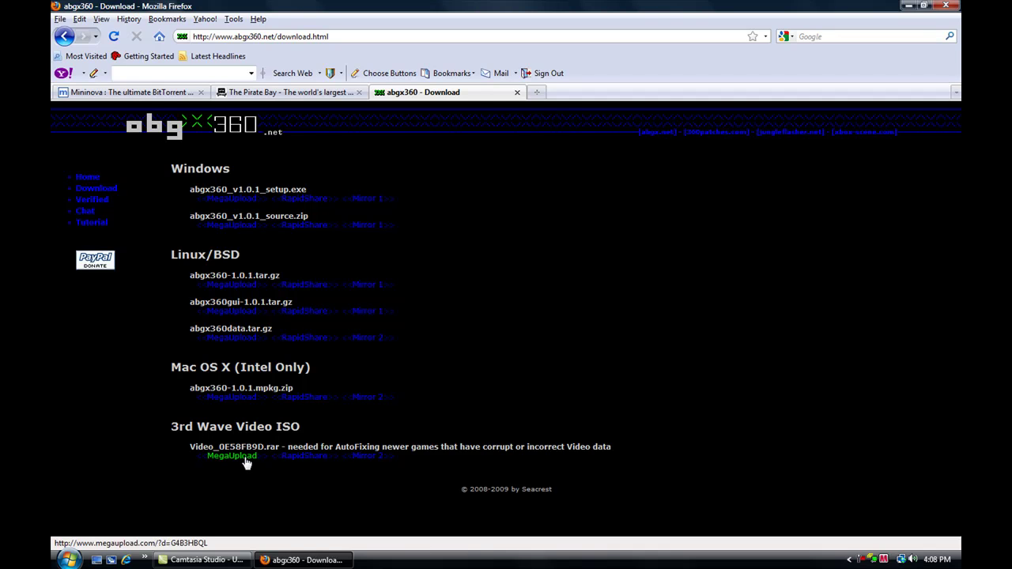
click(518, 93)
key(super+d)
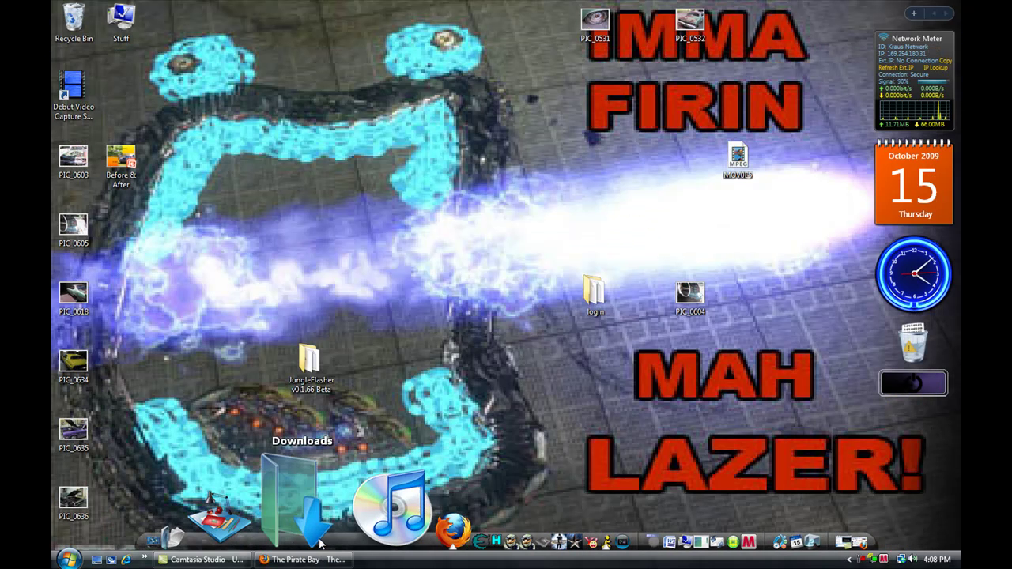
Step: Browse the Downloads folder and select the Video_0E58FB9D.rar archive
click(278, 539)
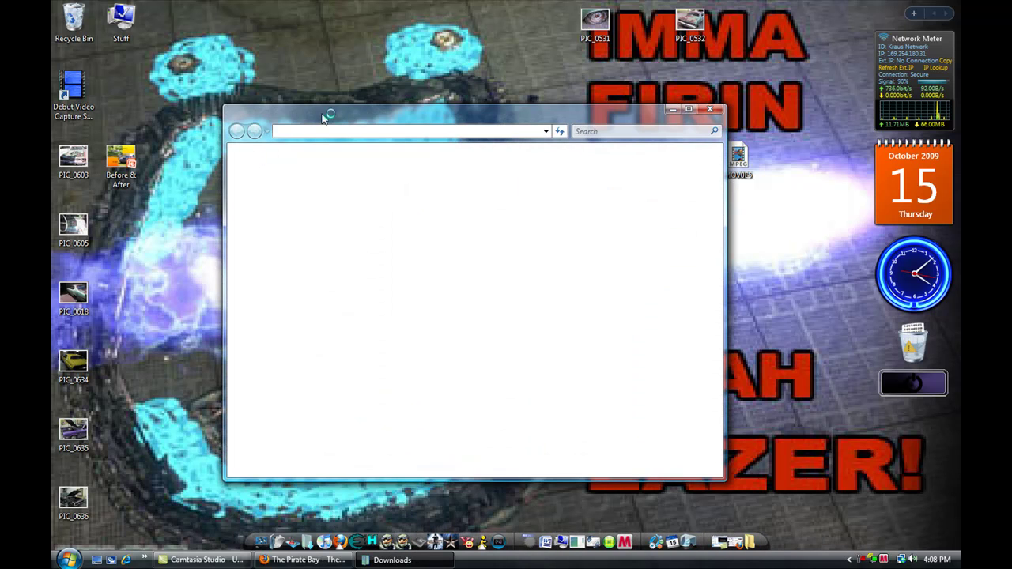
scroll(412, 205, down, 1)
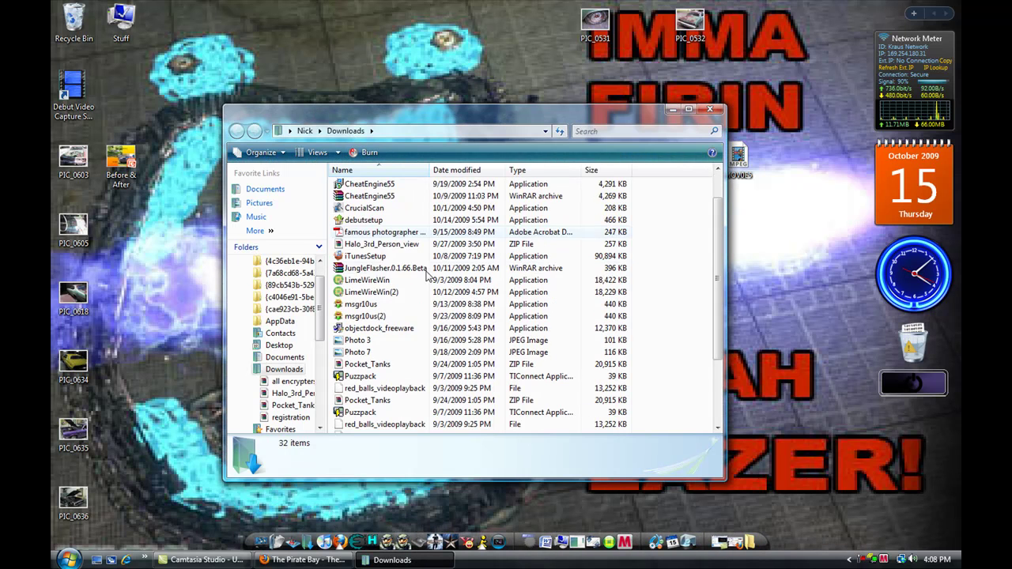
scroll(415, 210, down, 1)
scroll(414, 211, down, 1)
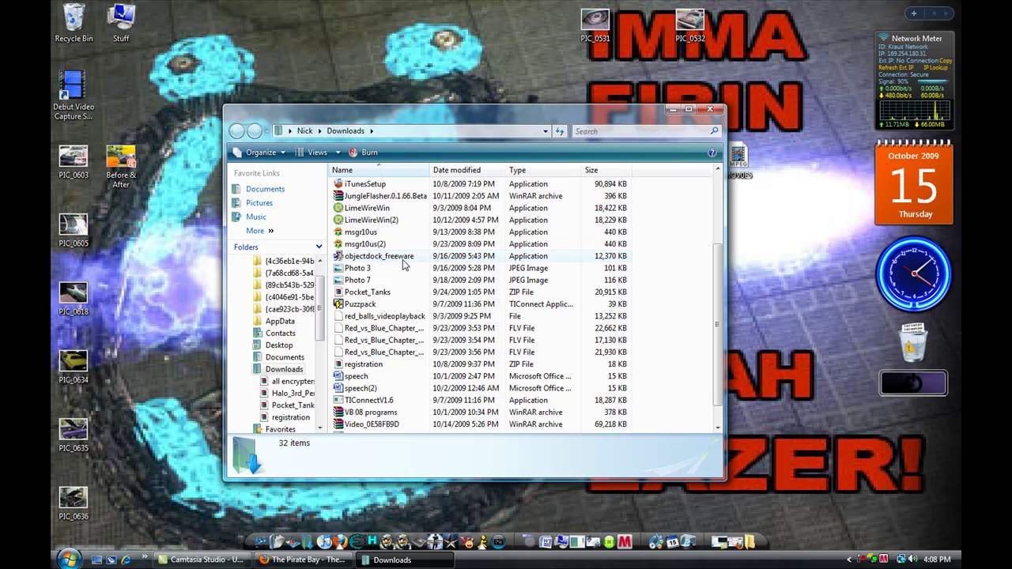
scroll(407, 258, down, 1)
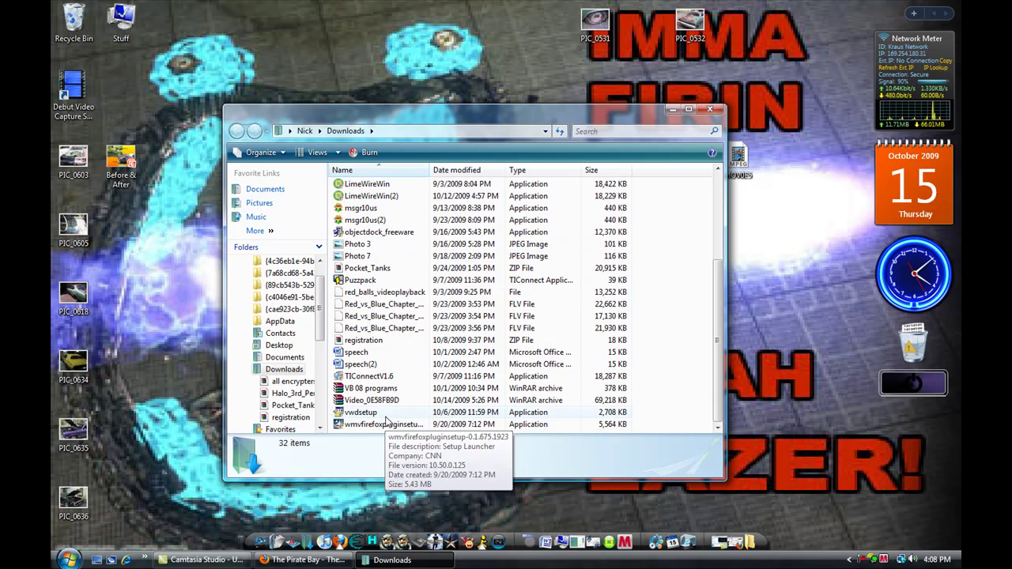
scroll(363, 336, up, 1)
scroll(366, 334, up, 1)
scroll(367, 334, up, 1)
scroll(364, 316, up, 1)
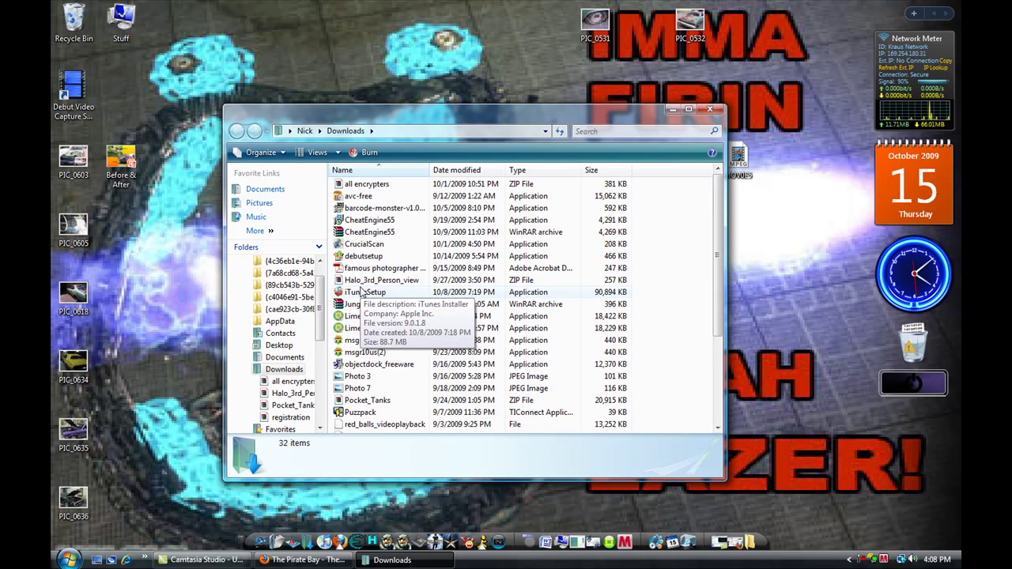
scroll(361, 294, down, 4)
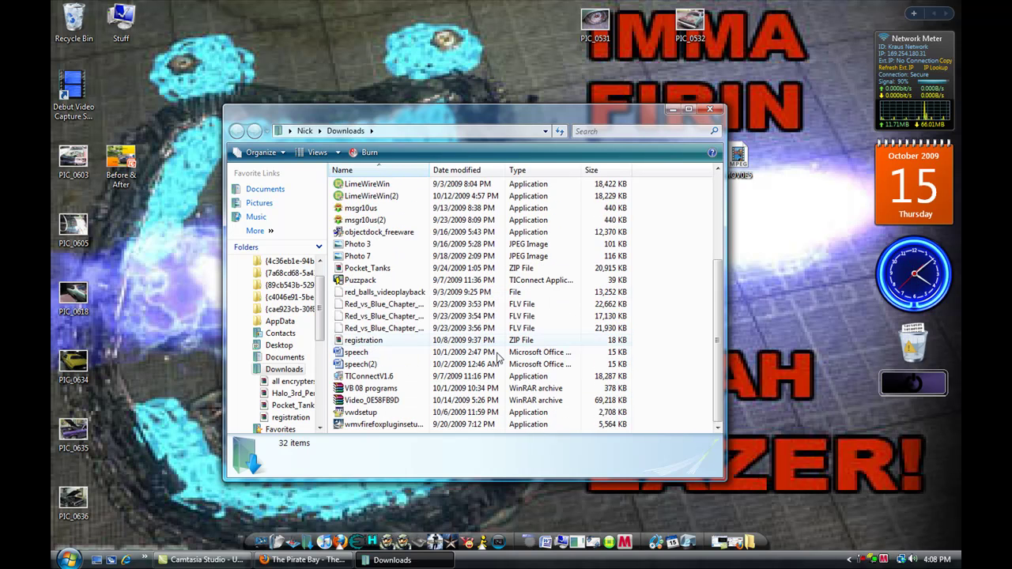
click(378, 403)
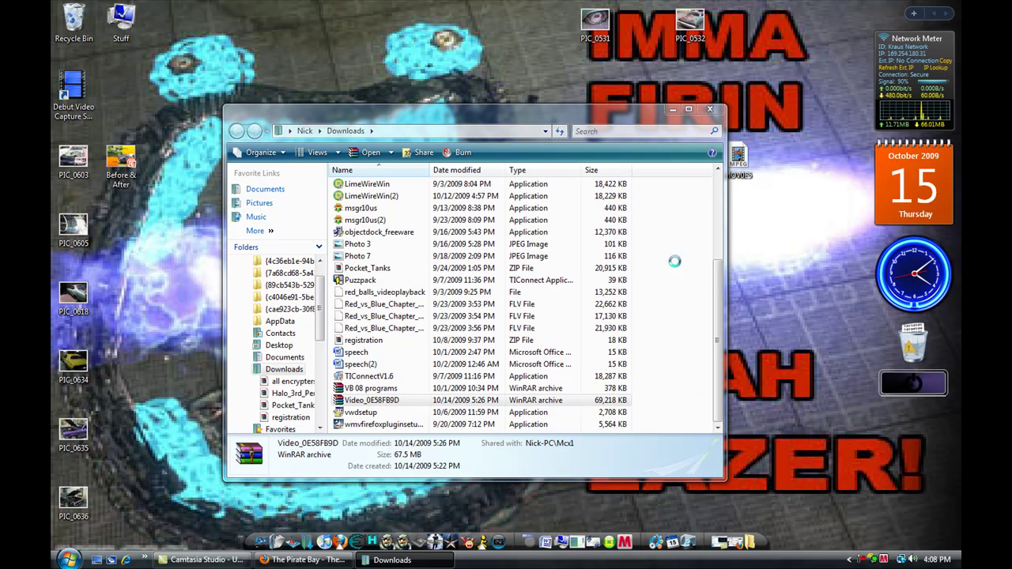
Step: Dismiss the WinRAR reminder and read the archive's README.txt in Notepad, then close it
click(607, 209)
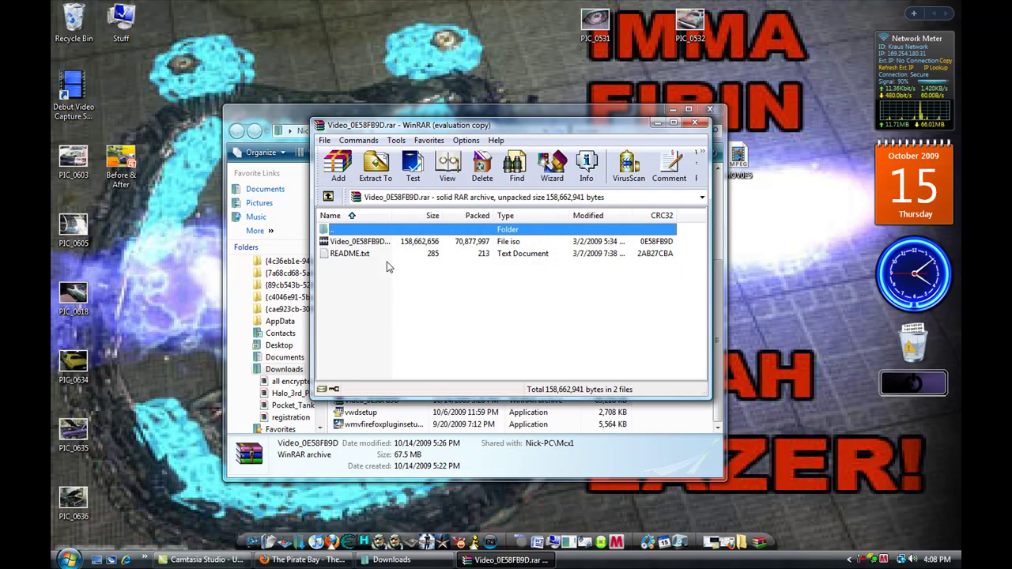
double_click(358, 254)
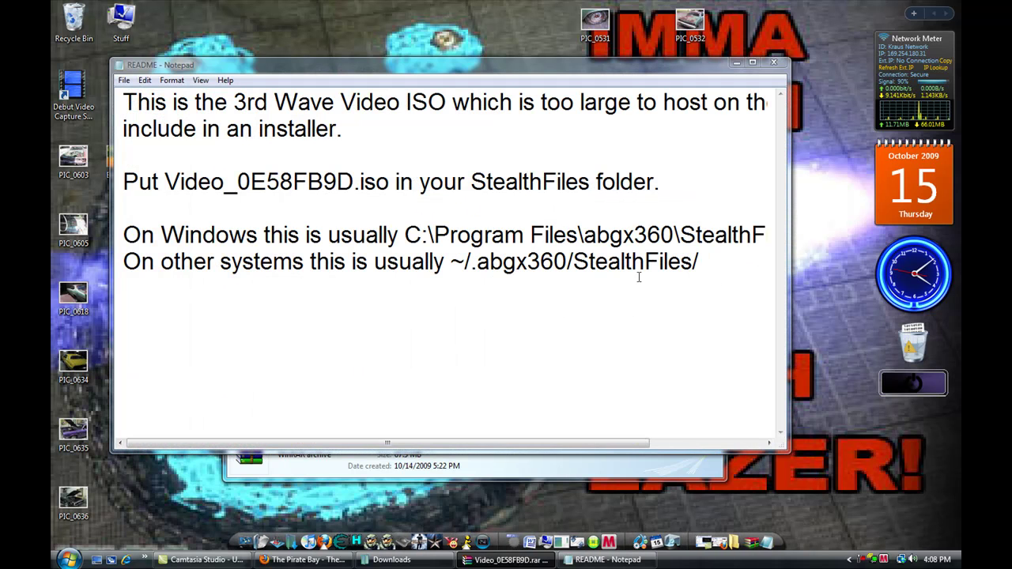
drag(700, 266, 123, 235)
click(556, 234)
scroll(582, 307, right, 2)
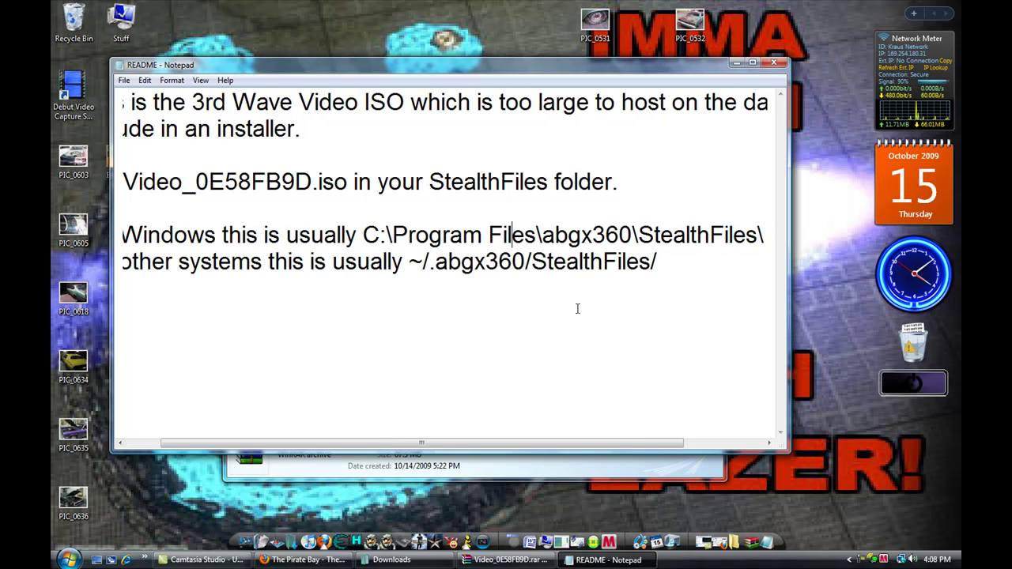
scroll(578, 305, right, 3)
scroll(578, 305, left, 2)
scroll(578, 305, left, 3)
scroll(567, 236, left, 1)
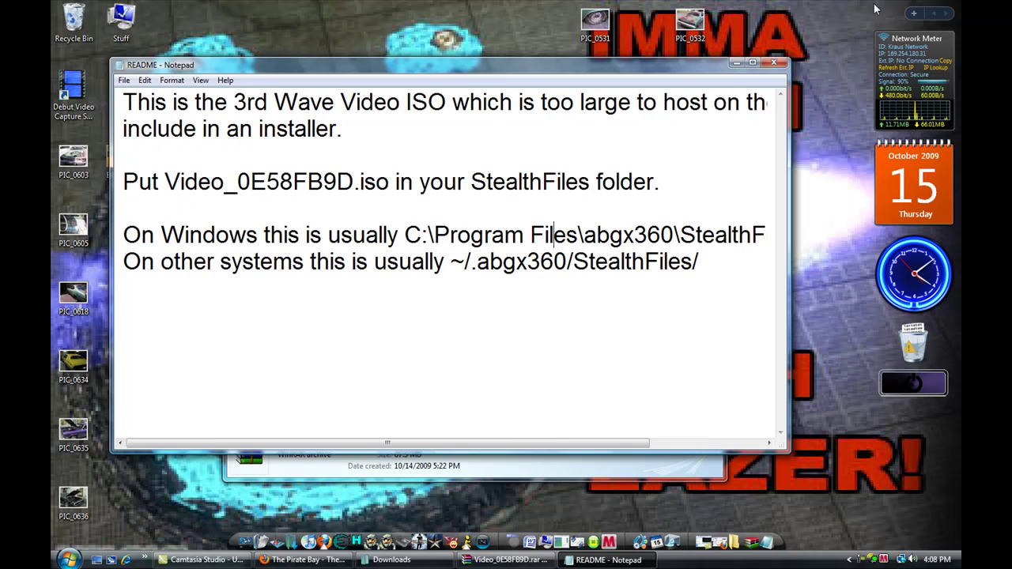
click(773, 62)
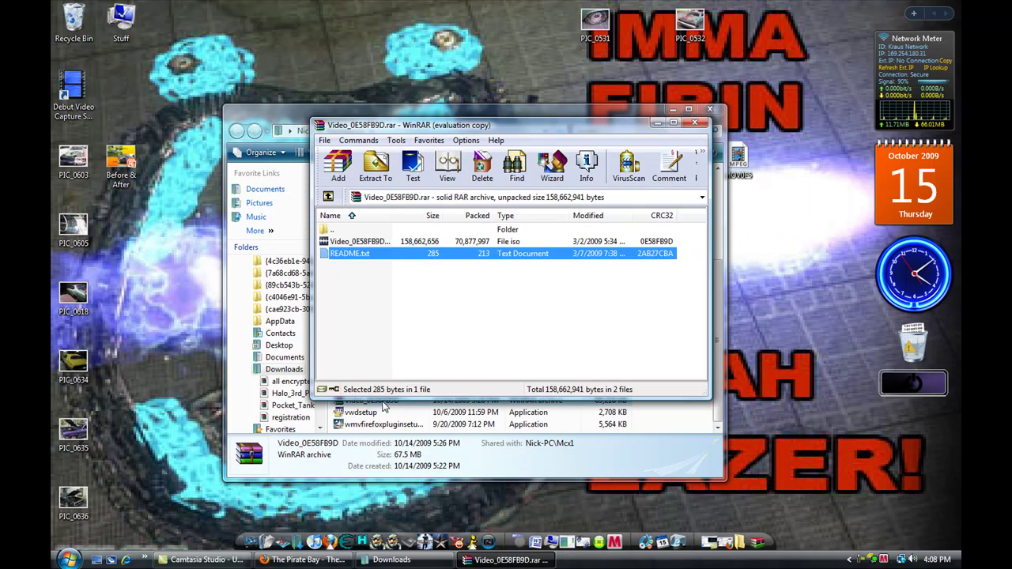
Step: Try dragging Video_0E58FB9D.iso out of the archive, then close WinRAR
click(366, 243)
drag(332, 244, 347, 242)
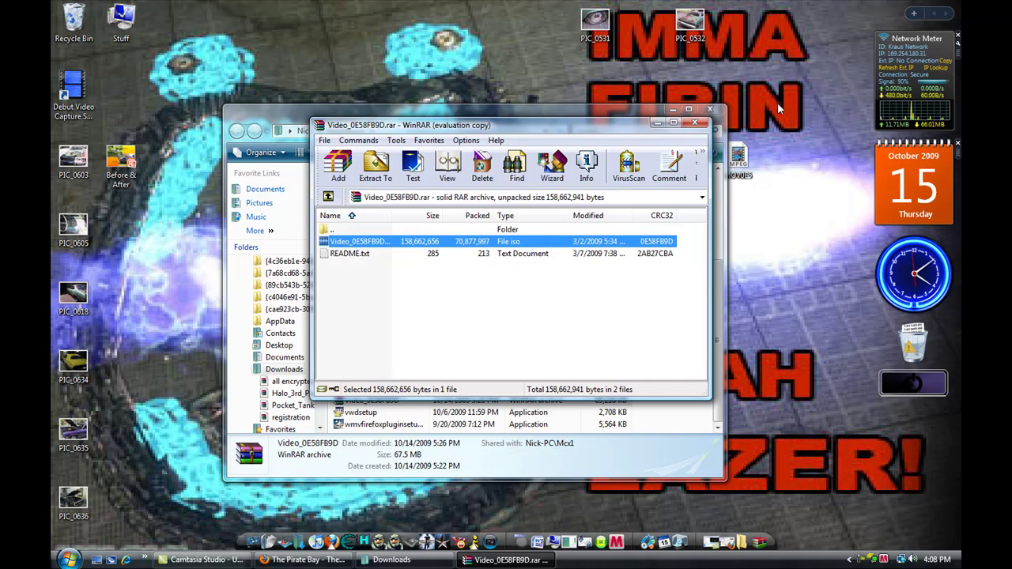
click(694, 123)
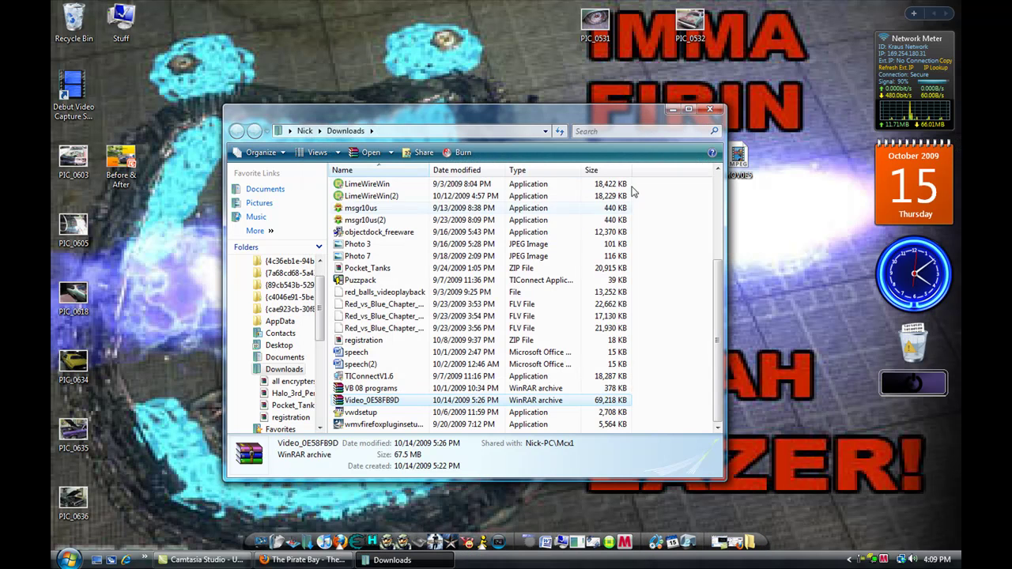
Step: Close Downloads and browse Computer to 1TB (J:) > Rock_Band_2_USA_XBOX360-Goomba
click(711, 112)
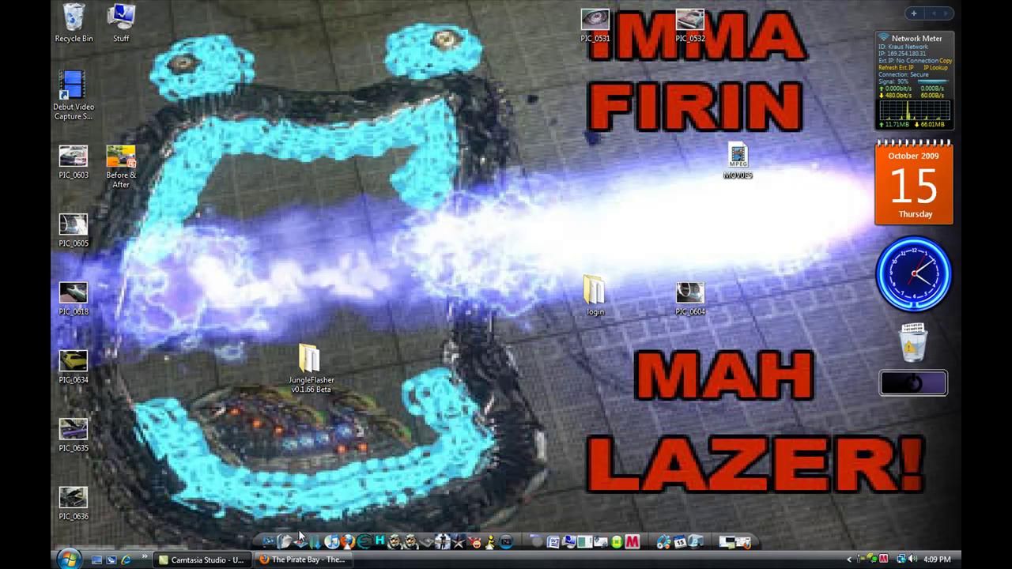
click(268, 538)
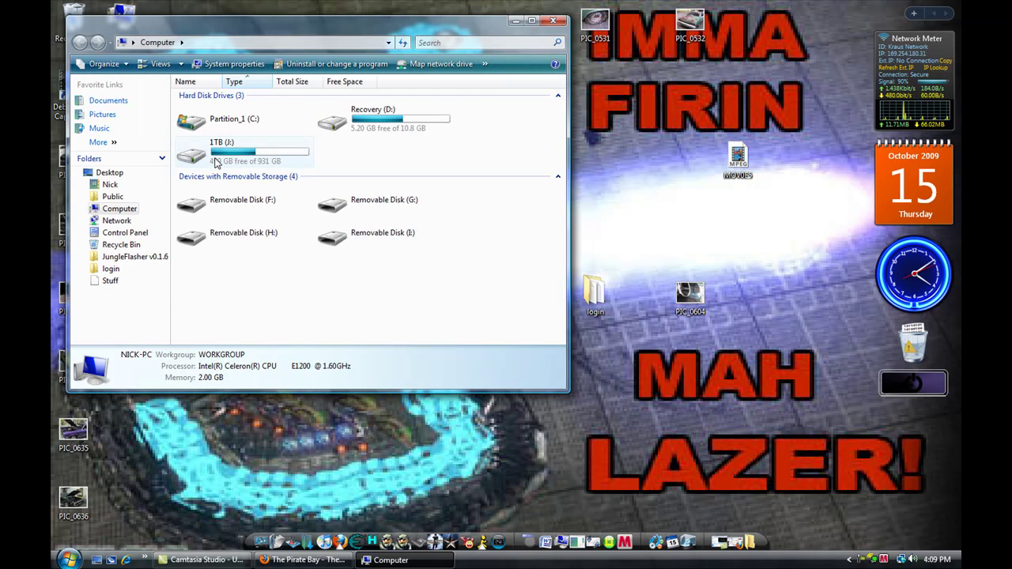
double_click(216, 159)
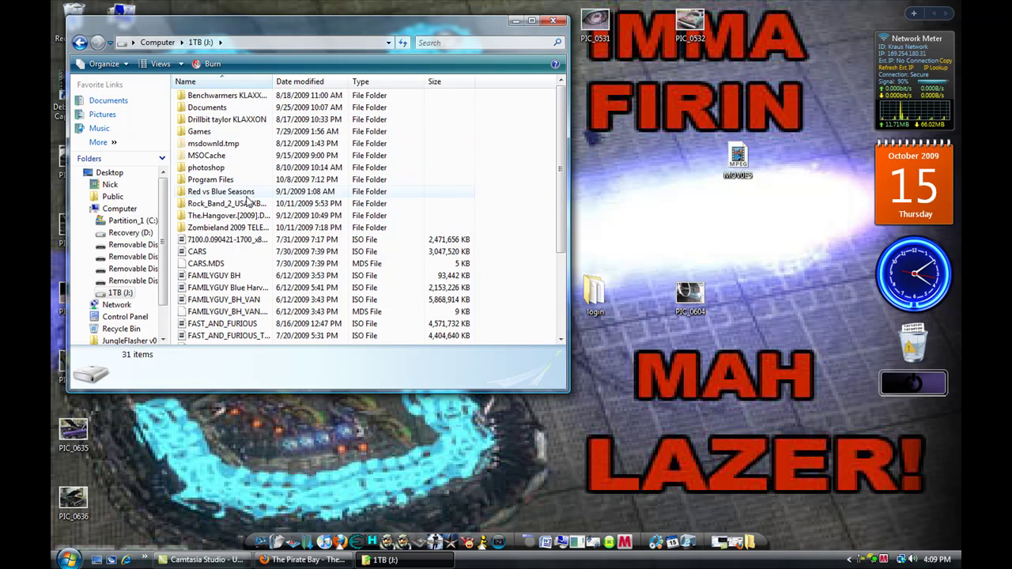
double_click(248, 205)
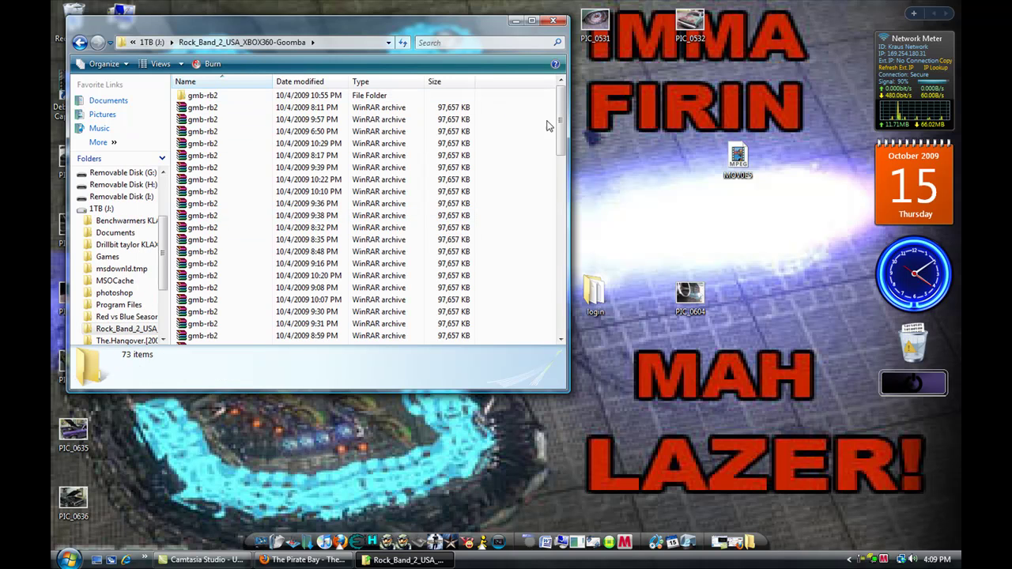
mouse_move(560, 123)
mouse_down()
mouse_move(560, 311)
mouse_move(561, 130)
mouse_up()
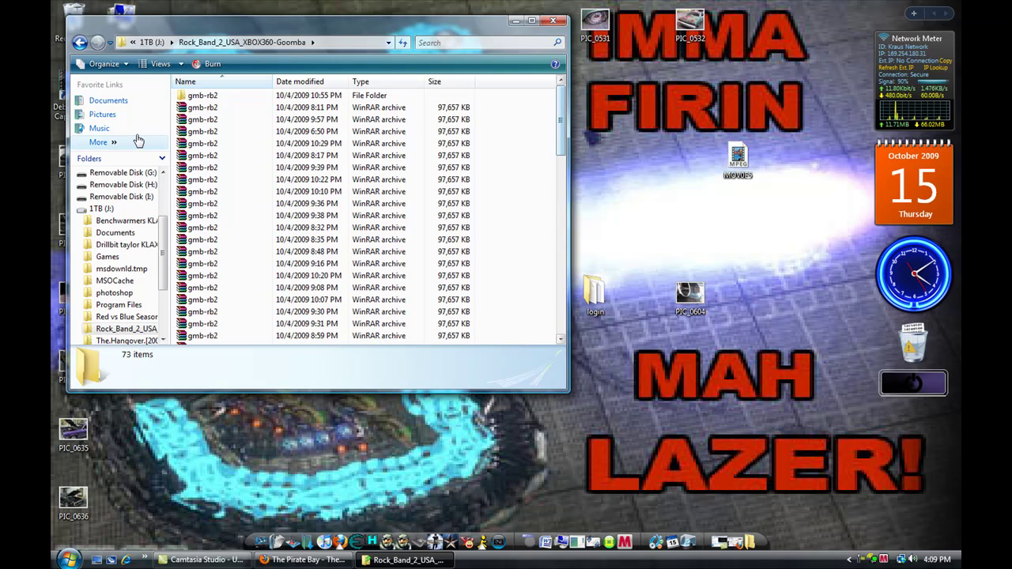
right_click(190, 107)
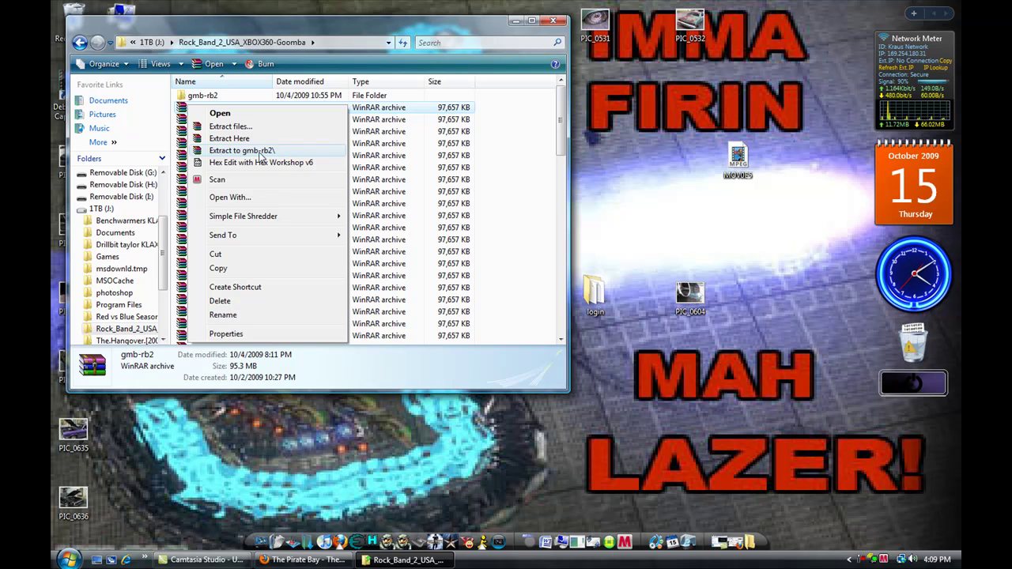
click(530, 136)
double_click(204, 96)
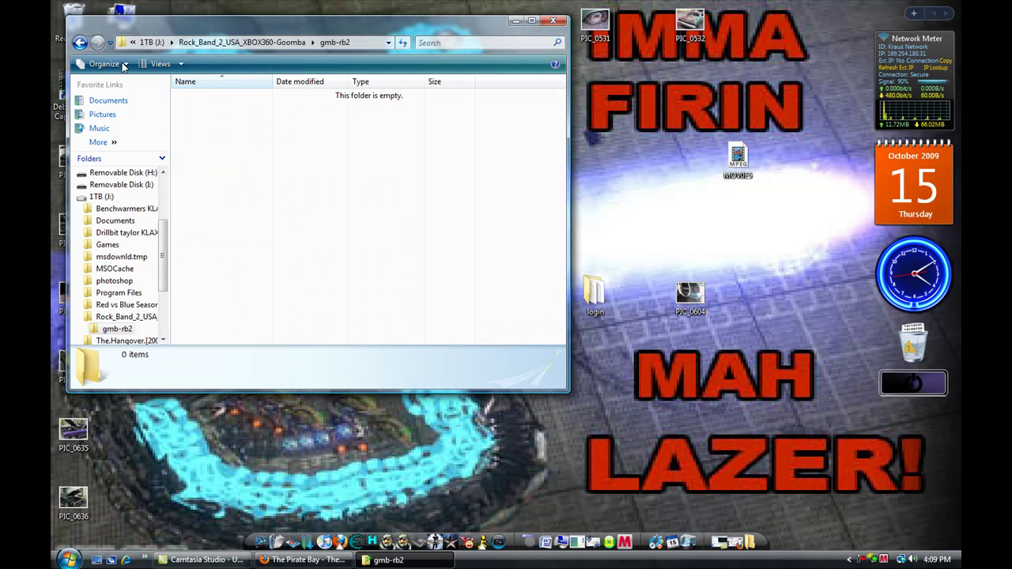
click(78, 43)
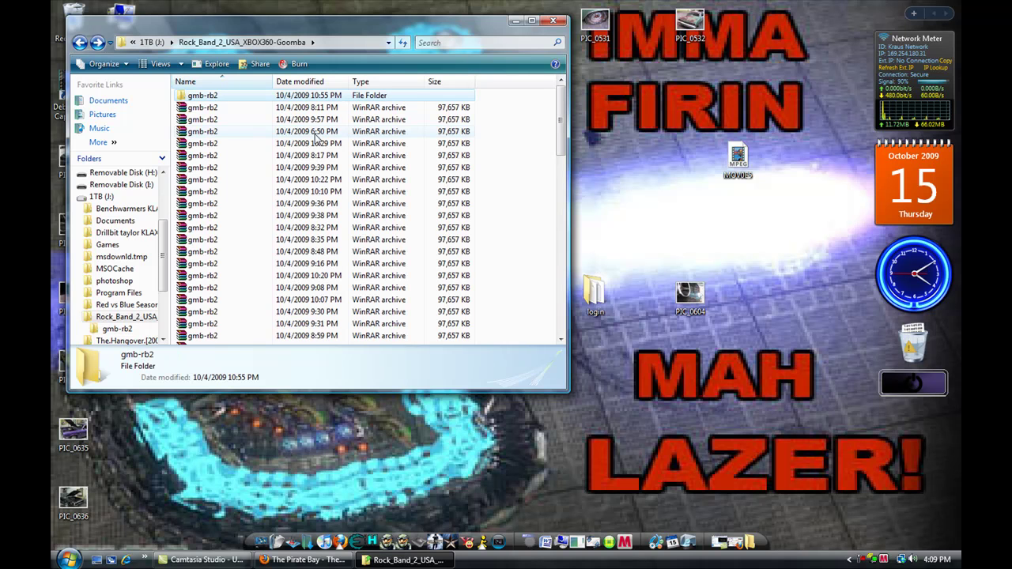
Step: Close the file browser and launch abgx360 GUI from the Start menu
click(552, 20)
click(68, 559)
click(134, 374)
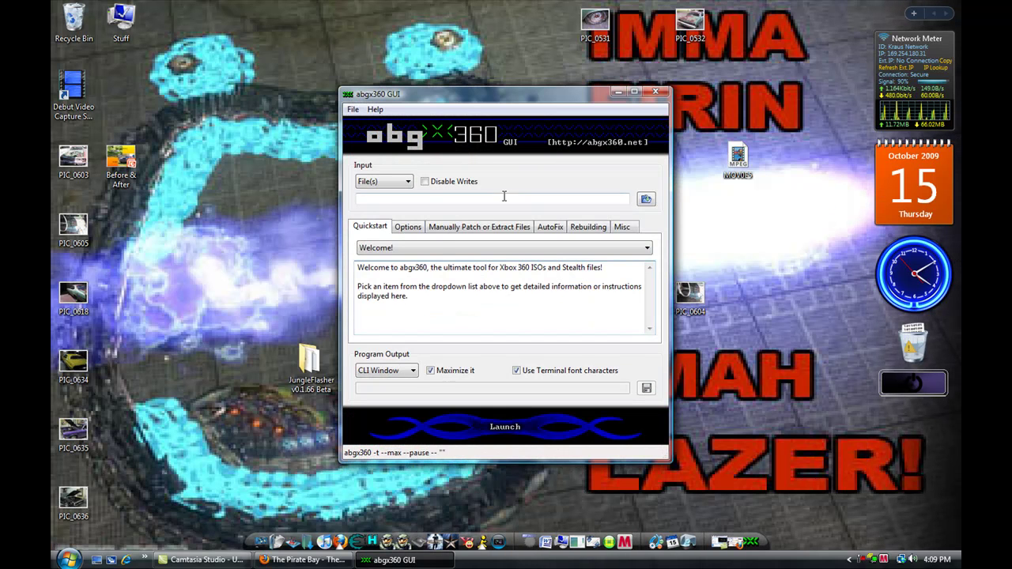
Step: Set the AutoFix threshold to Level 2
click(552, 227)
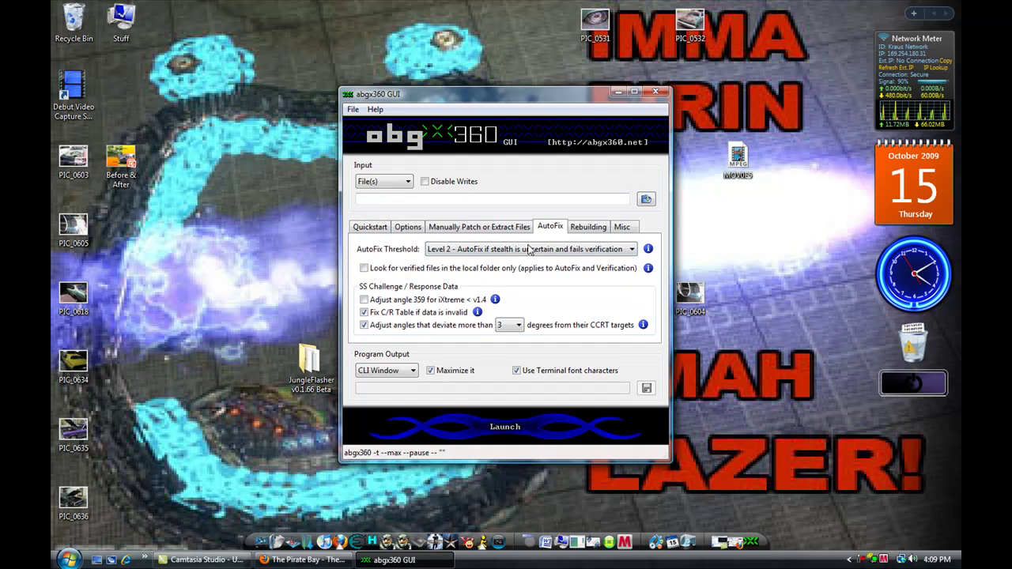
click(522, 250)
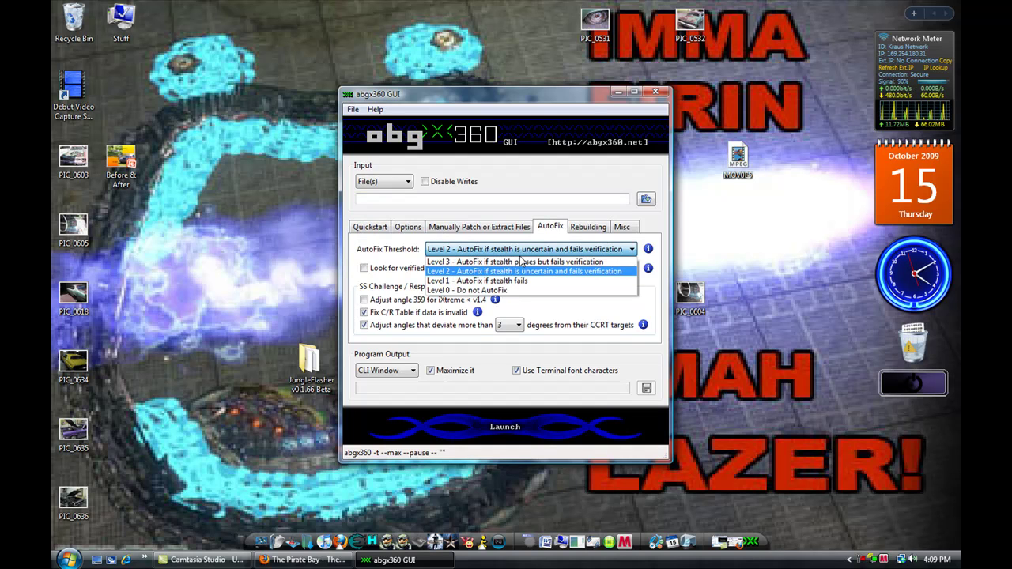
click(521, 261)
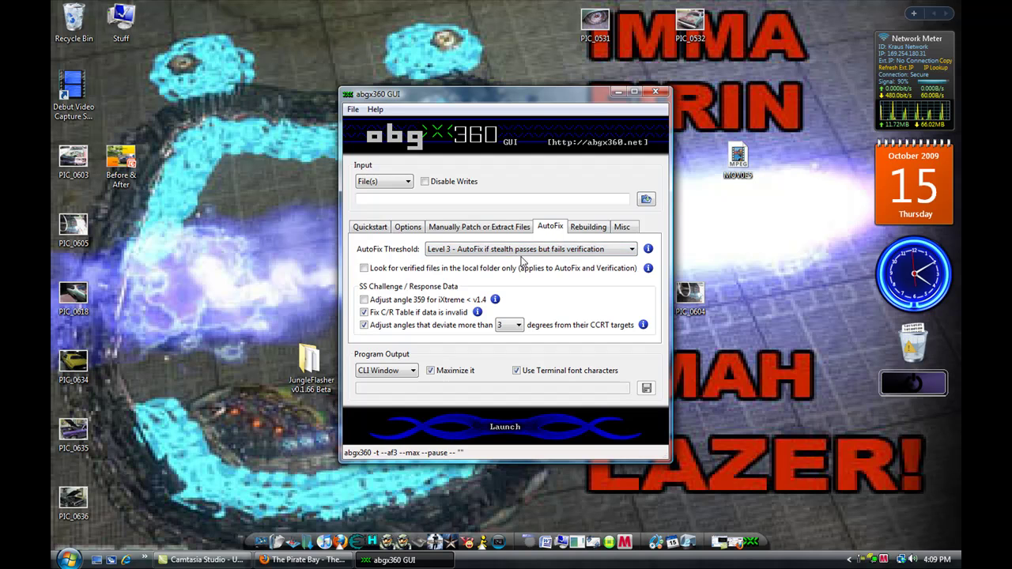
click(530, 250)
click(545, 268)
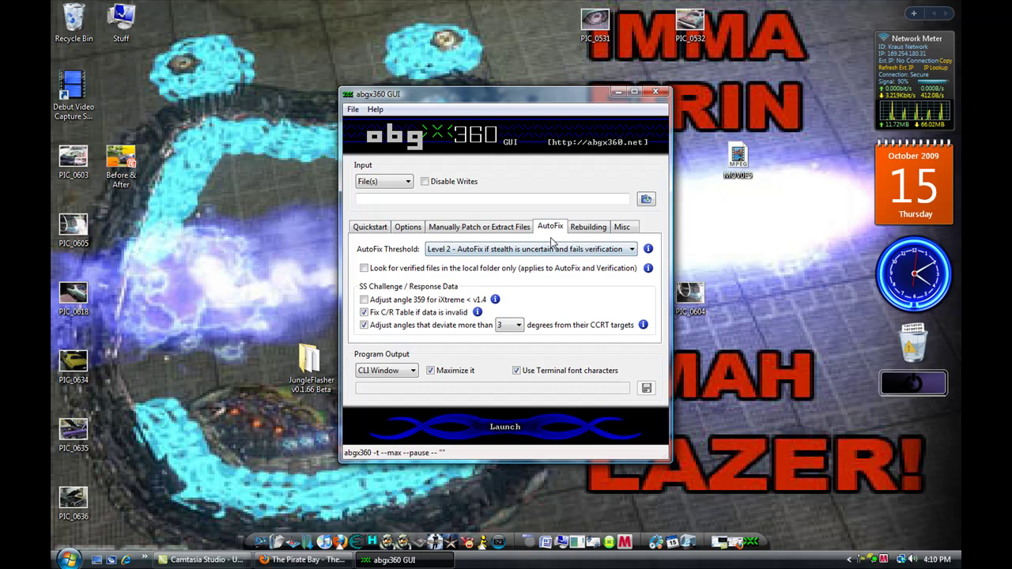
Step: Set the console region code to NTSC/U (000000FF) on the Misc tab
click(592, 228)
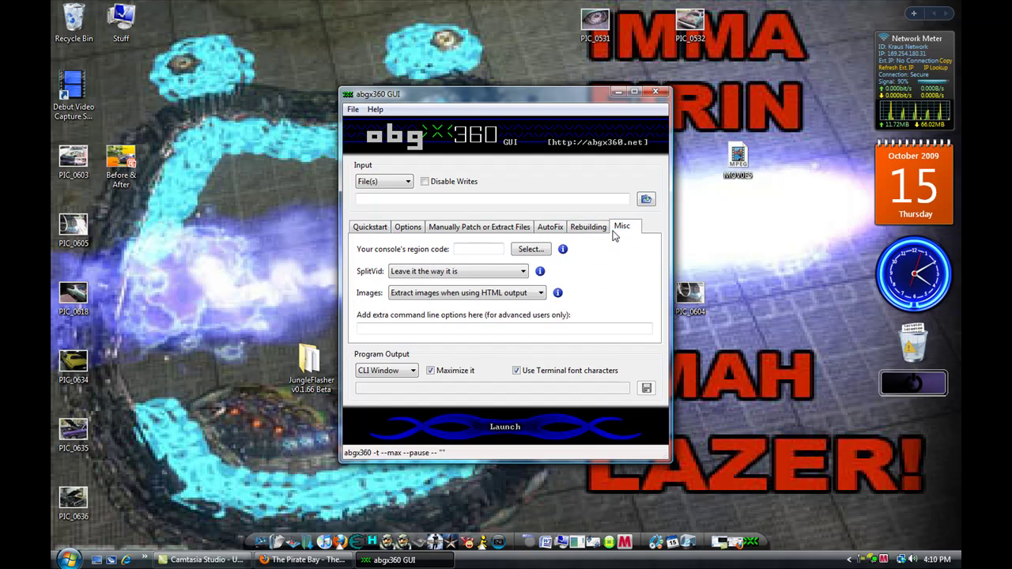
click(545, 255)
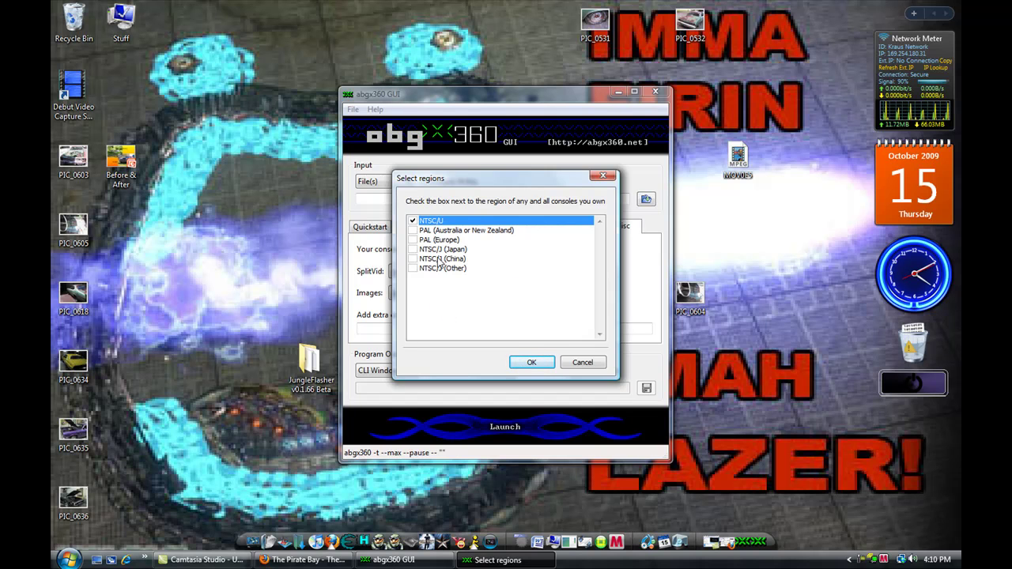
click(530, 362)
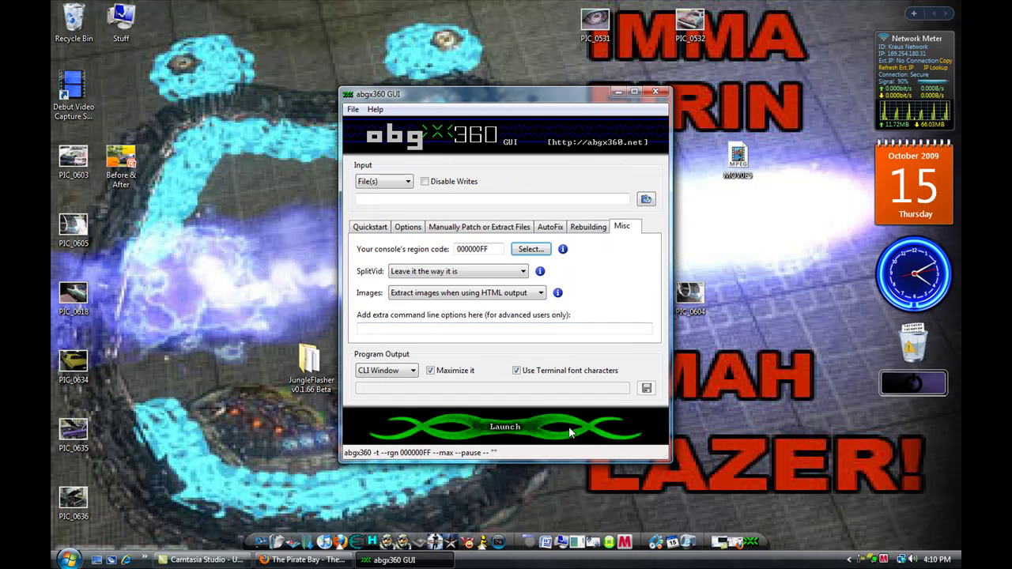
Step: Close abgx360, restore Firefox's Pirate Bay results, then hide them with Win+D
click(653, 93)
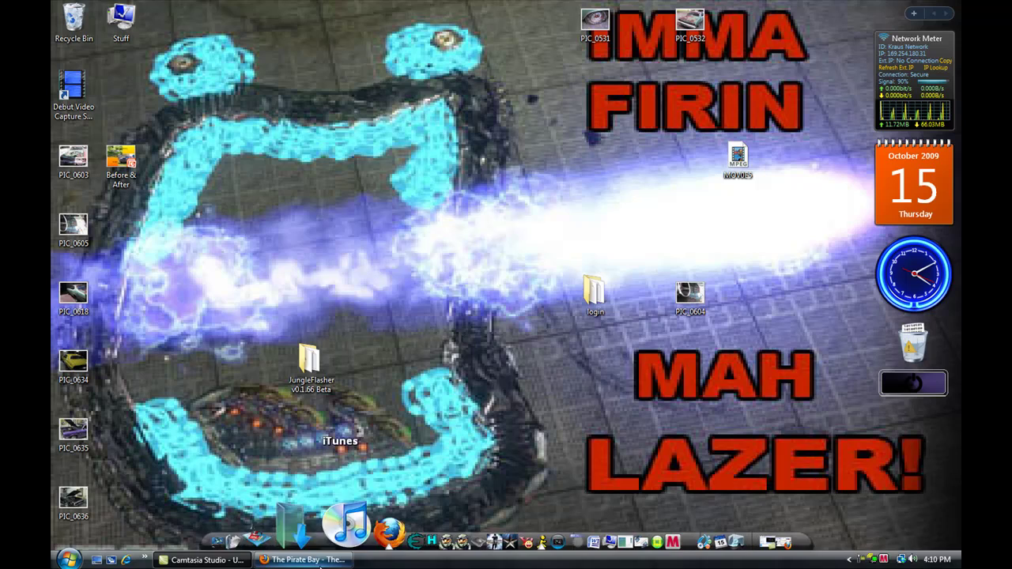
click(320, 563)
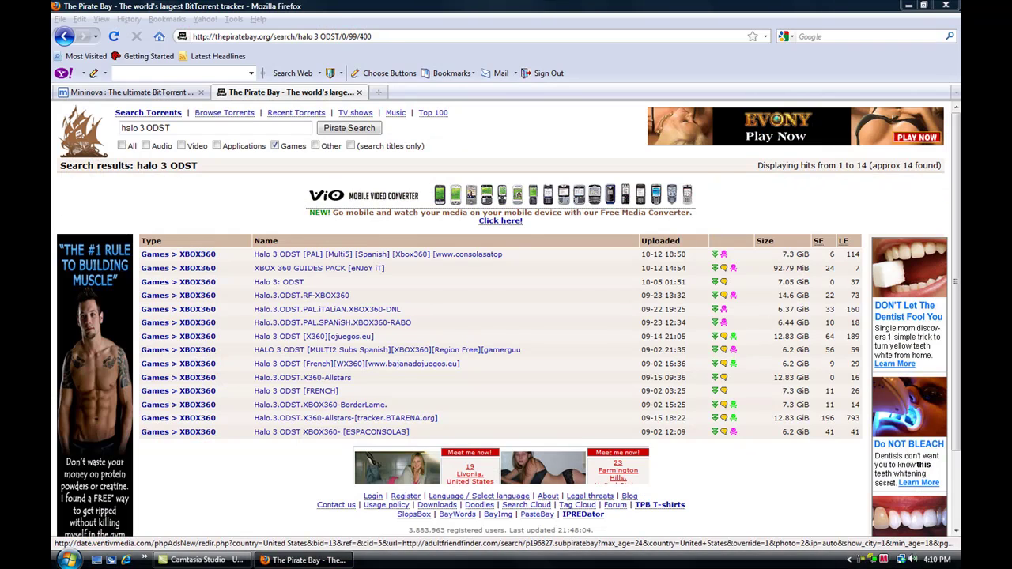
key(super+d)
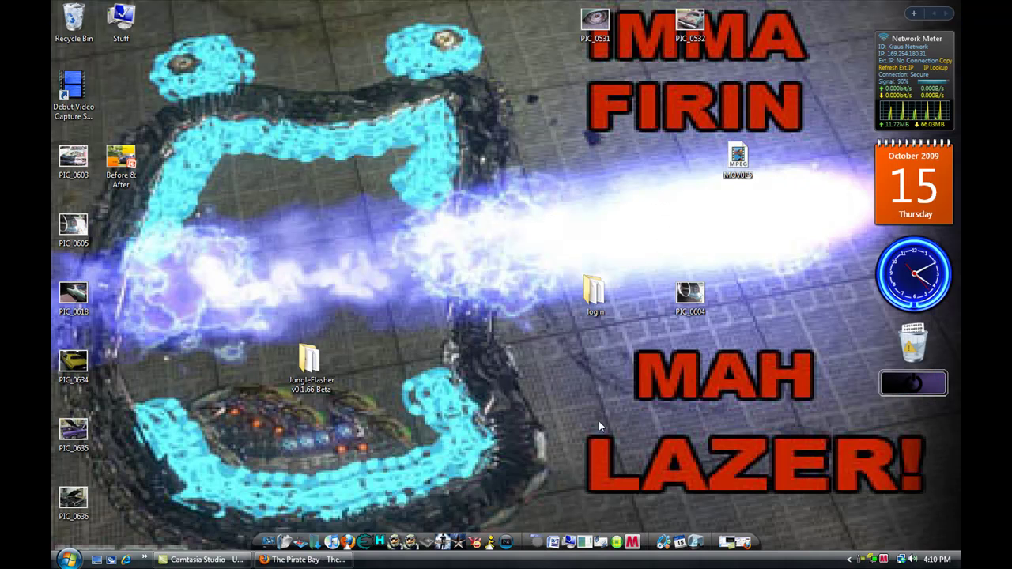
mouse_move(661, 525)
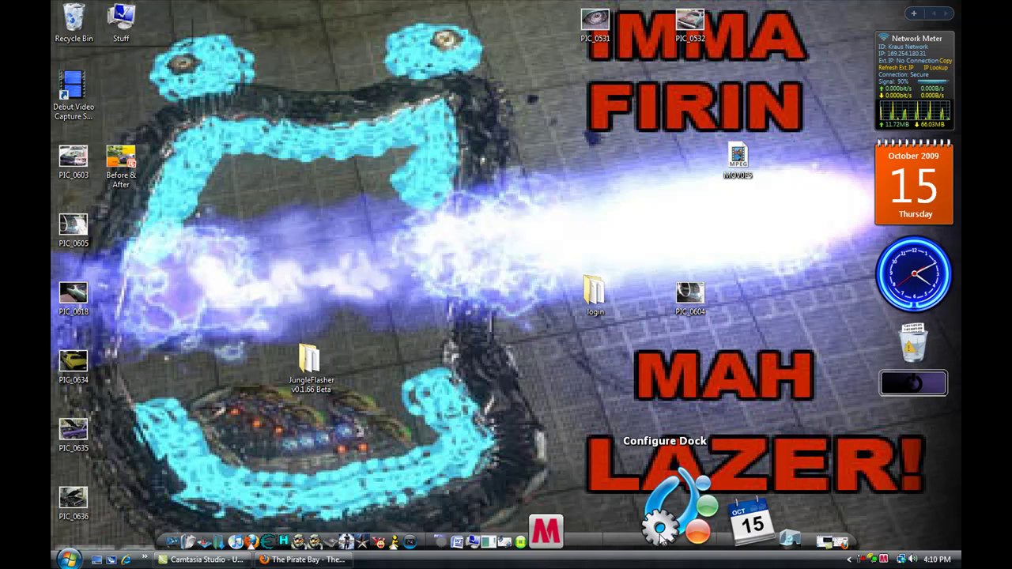
Step: In ObjectDock Properties, enable 'Hide the Windows Taskbar' on the General tab
click(663, 516)
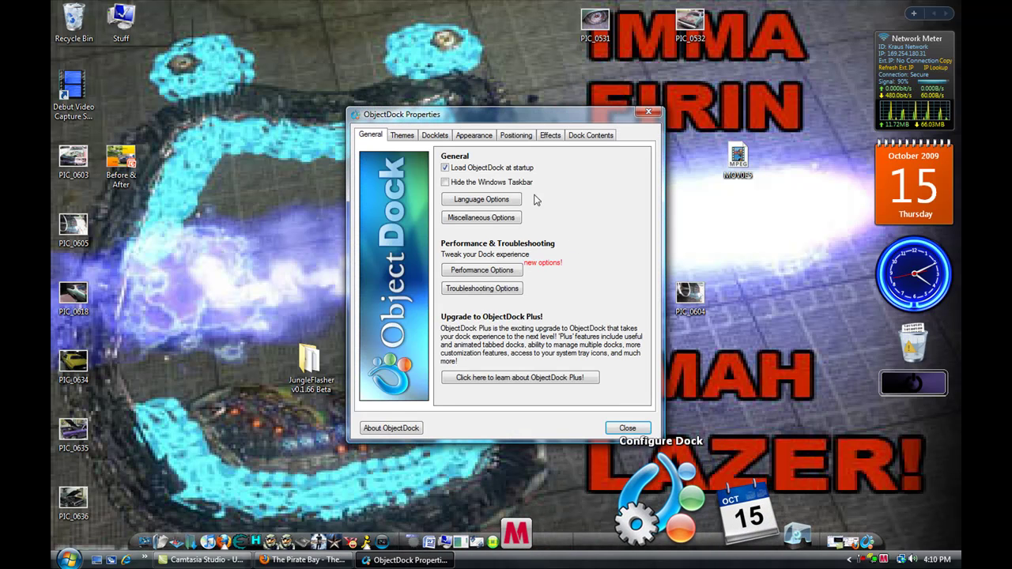
click(478, 187)
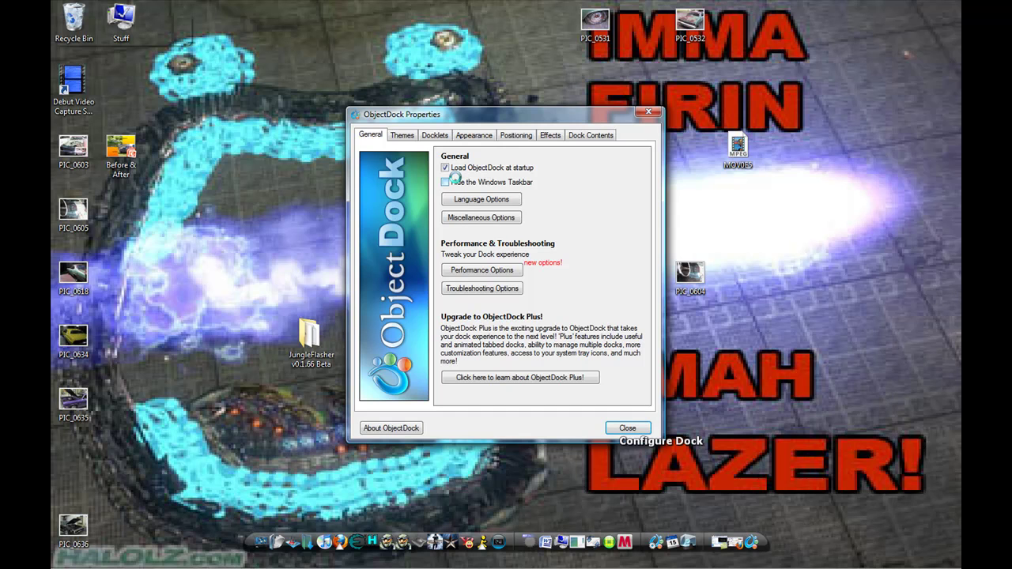
click(456, 182)
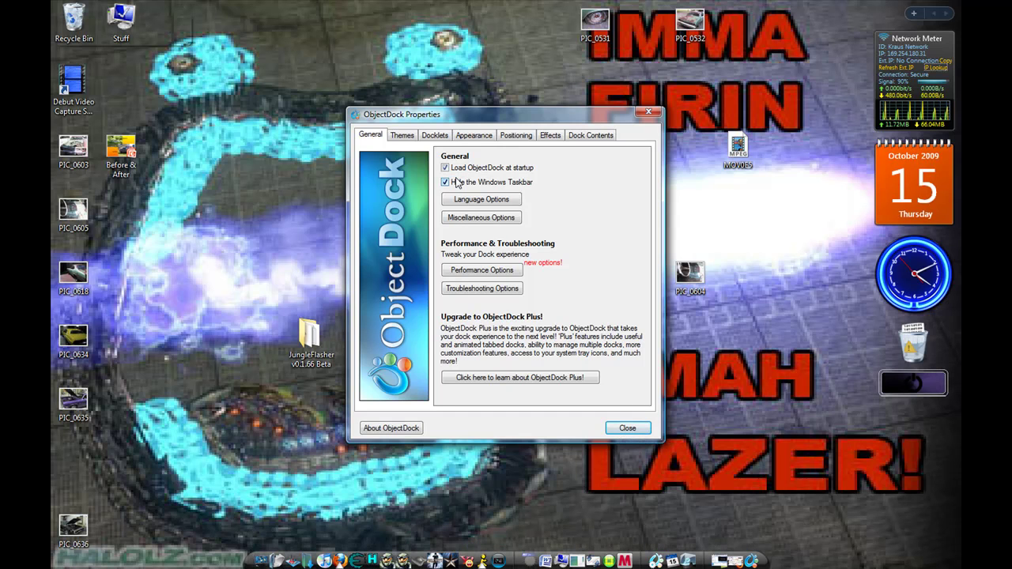